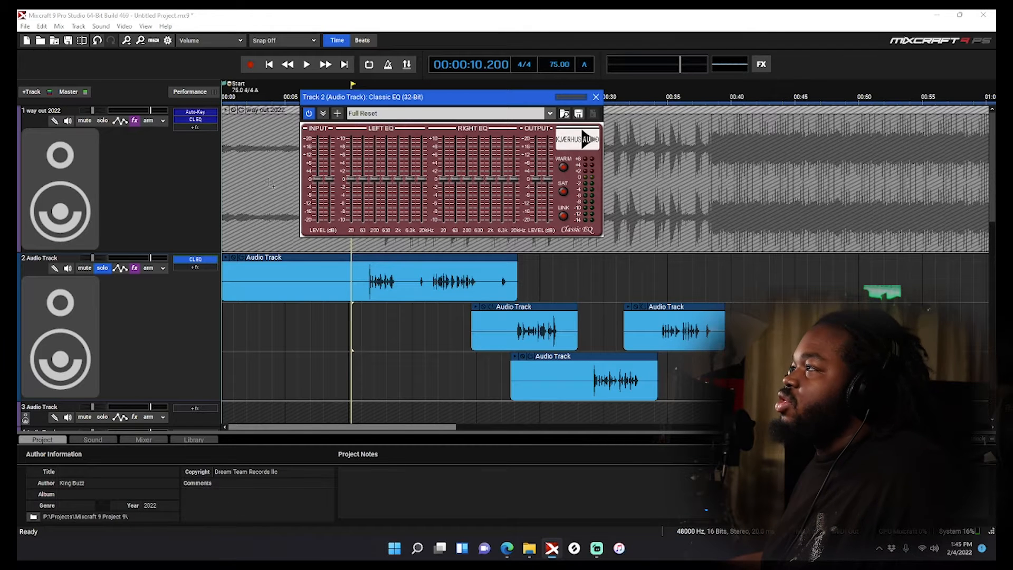
Place the playhead at about 11.24 seconds, just before the vocal on track 2, and listen to the vocal with the flat EQ
click(369, 309)
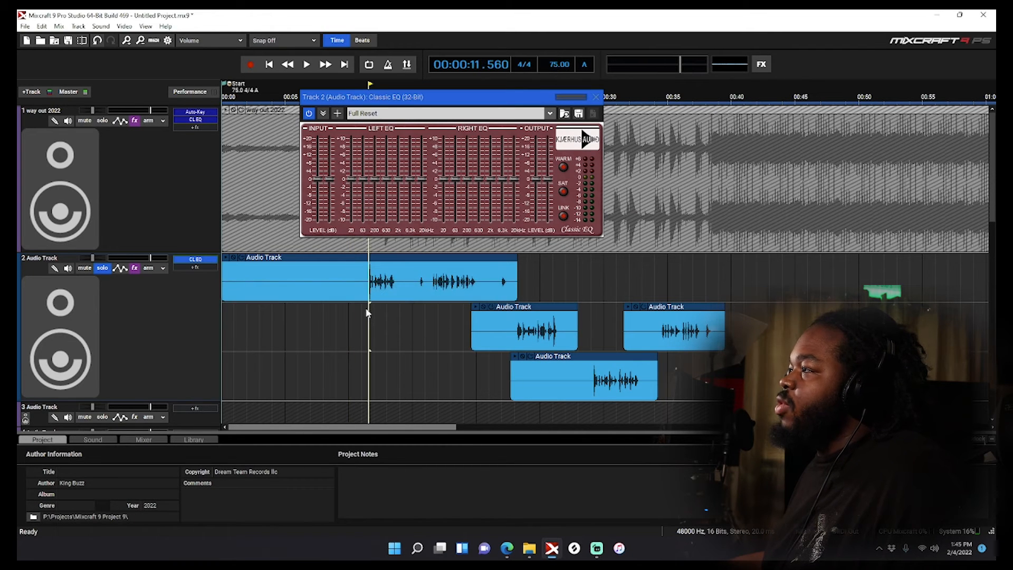
click(365, 314)
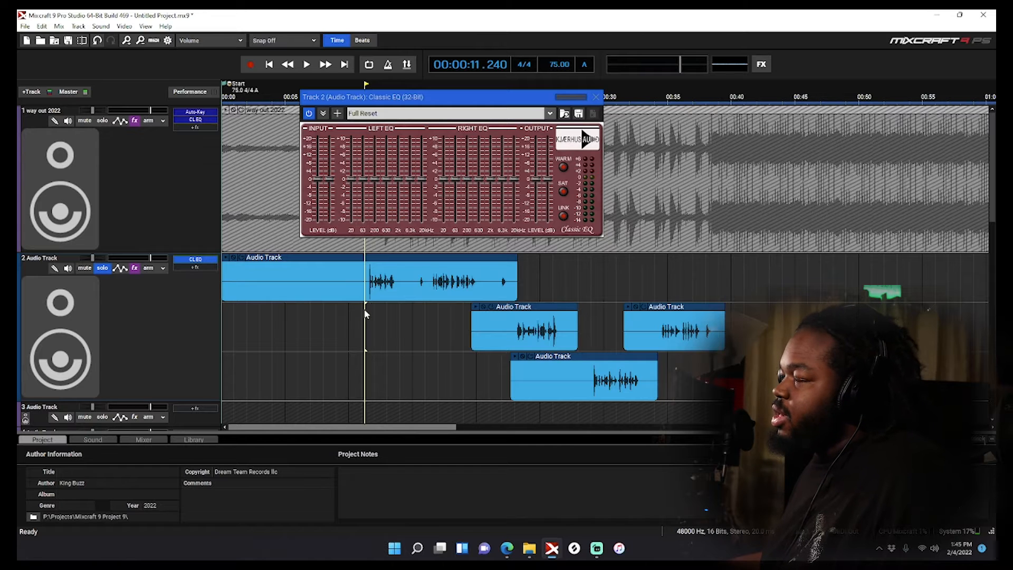
key(space)
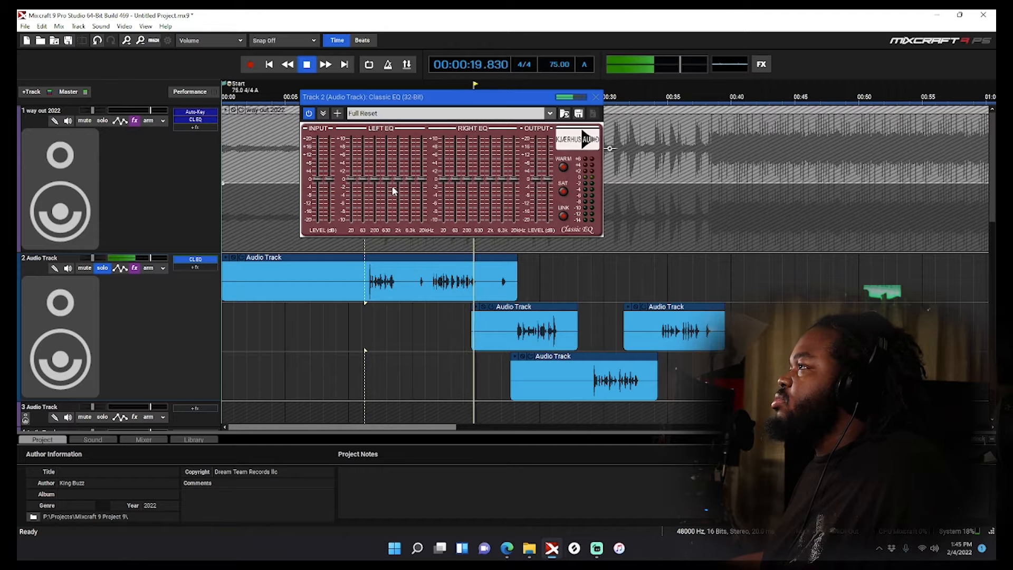
key(space)
Try cutting the 20 Hz and 63 Hz bands of the Classic EQ to -10 dB and listen to the vocal
drag(351, 179, 352, 219)
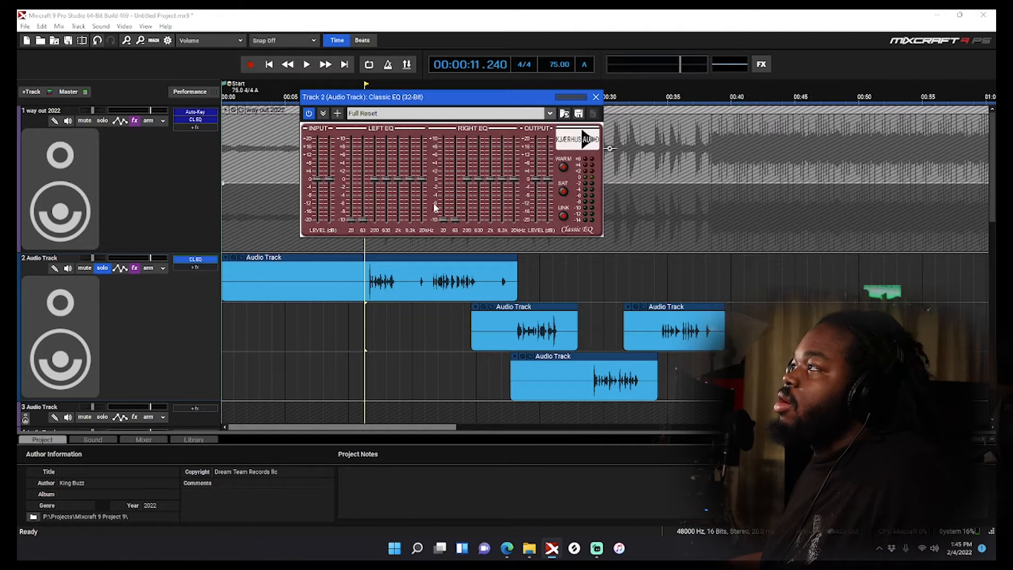
key(space)
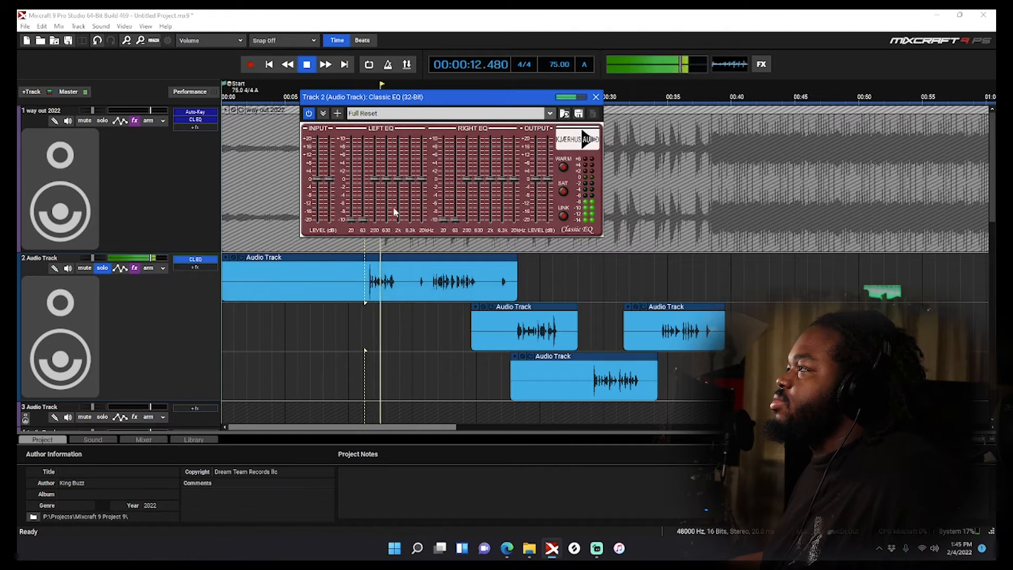
key(space)
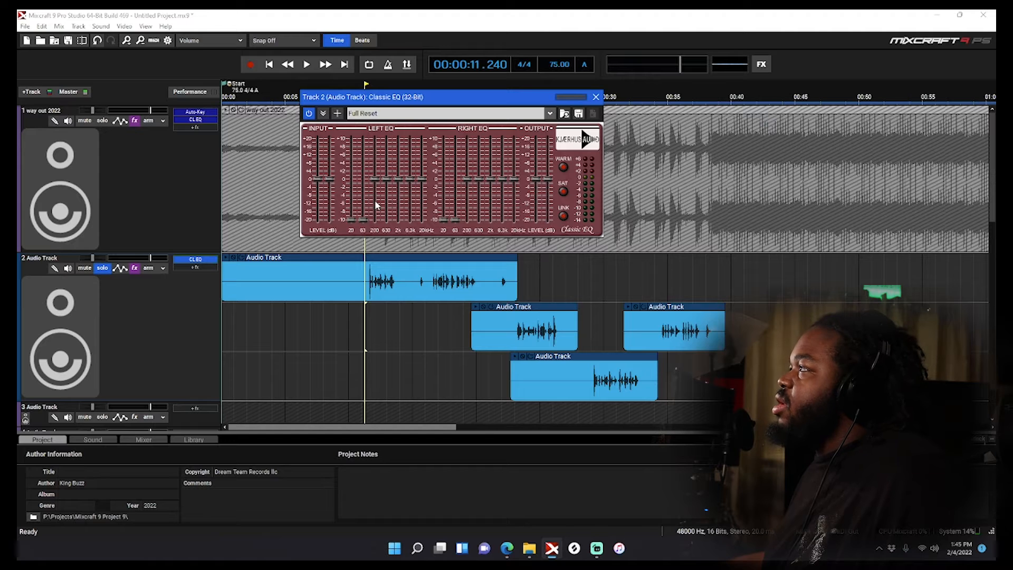
During playback, try 630 Hz at about +7 dB, 2 kHz at -6 dB, 6.3 kHz at +3 dB and 20 kHz at +10 dB
key(space)
drag(386, 178, 391, 148)
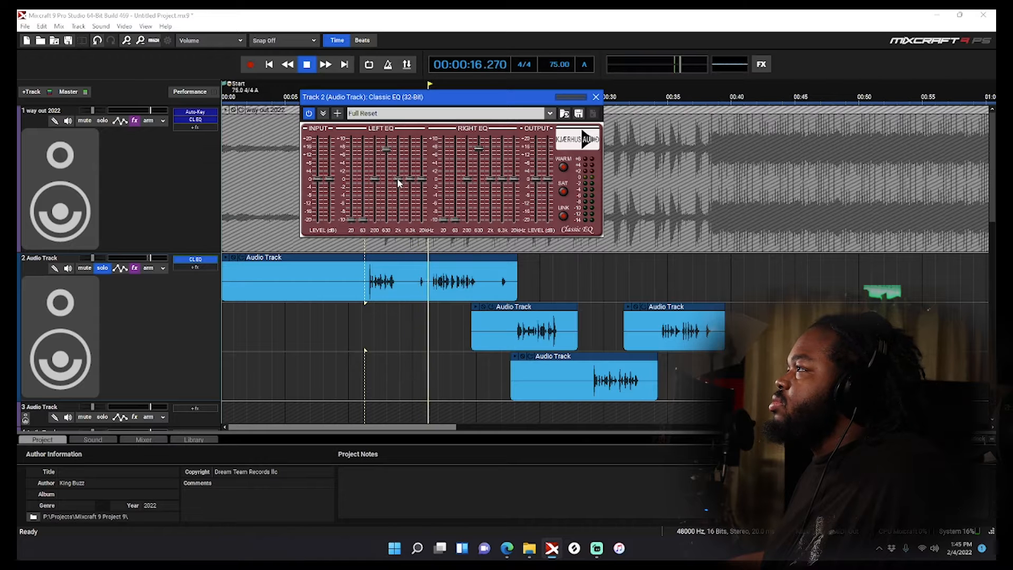
drag(398, 180, 399, 204)
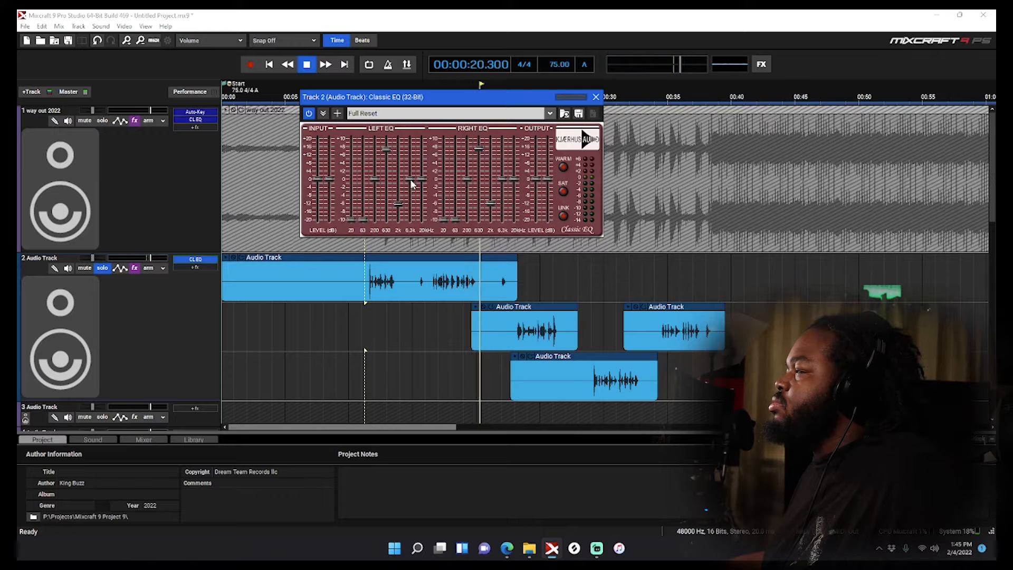
drag(411, 180, 384, 182)
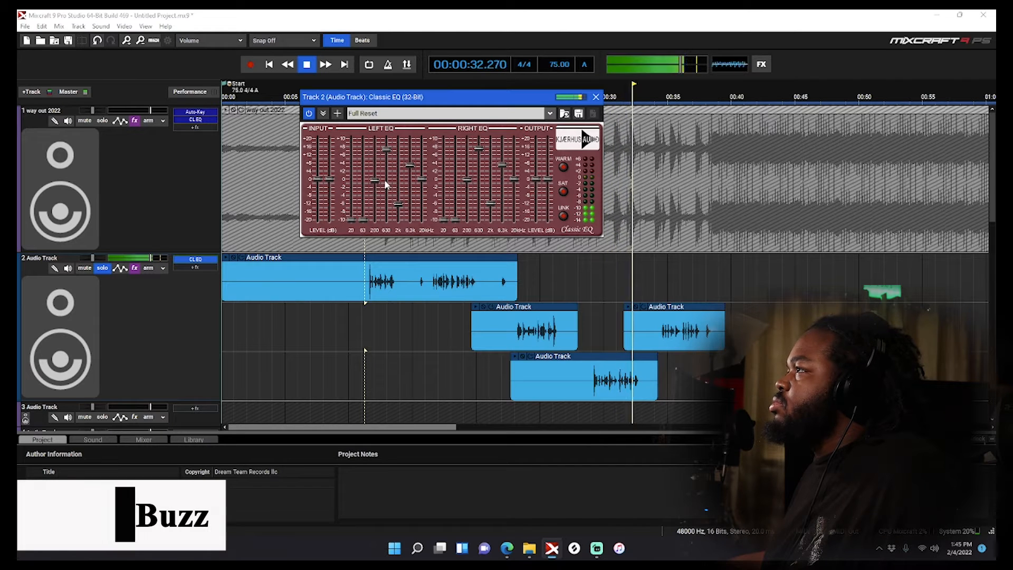
drag(421, 178, 429, 132)
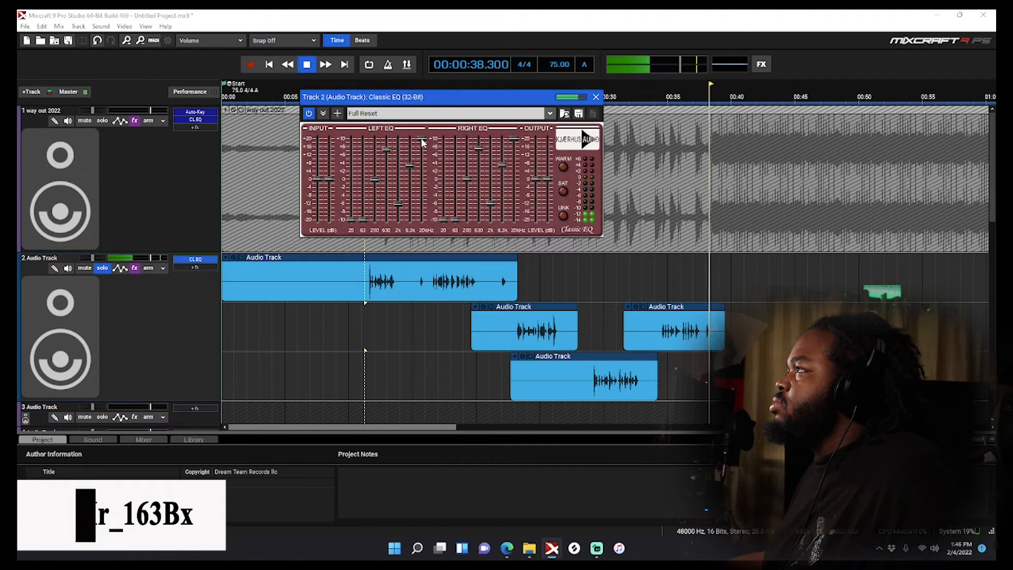
key(space)
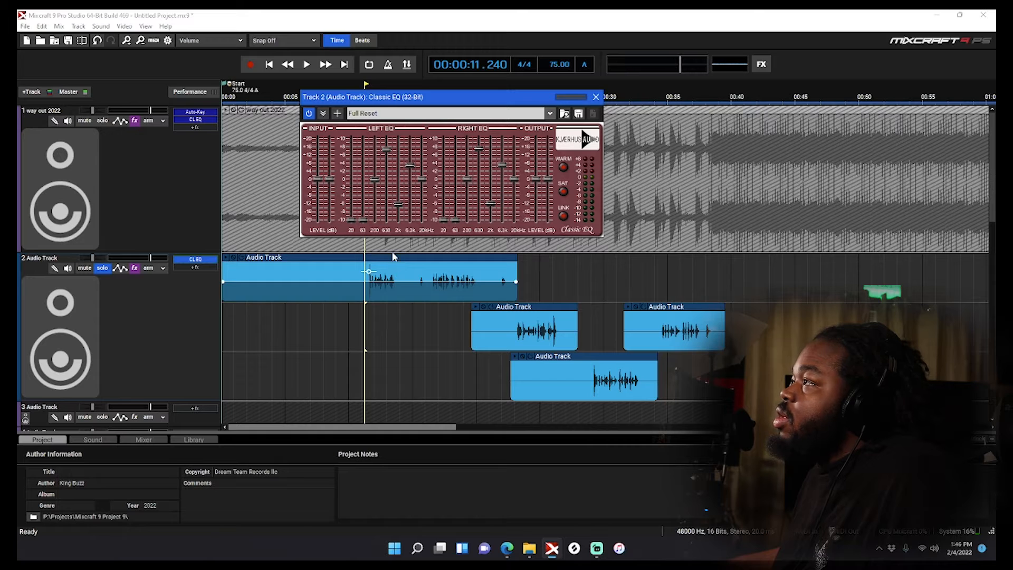
Return all Classic EQ bands to flat with the Full Reset preset and play the vocal briefly
click(446, 113)
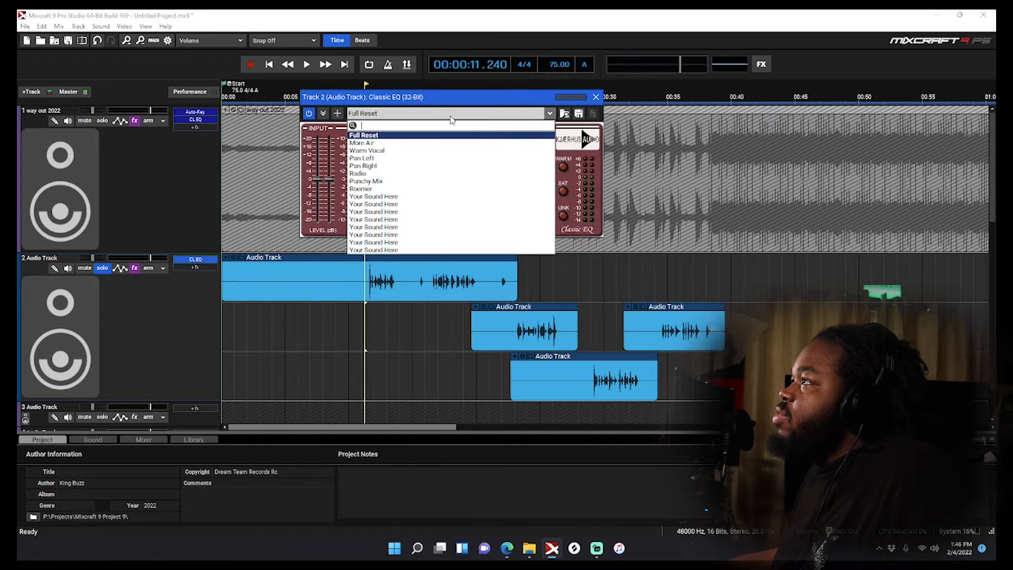
click(383, 139)
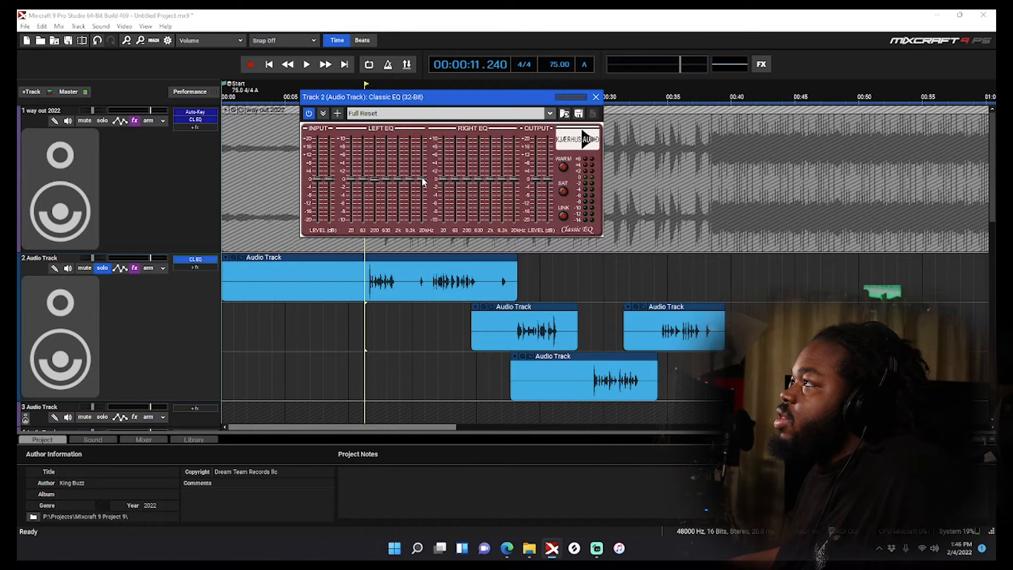
key(space)
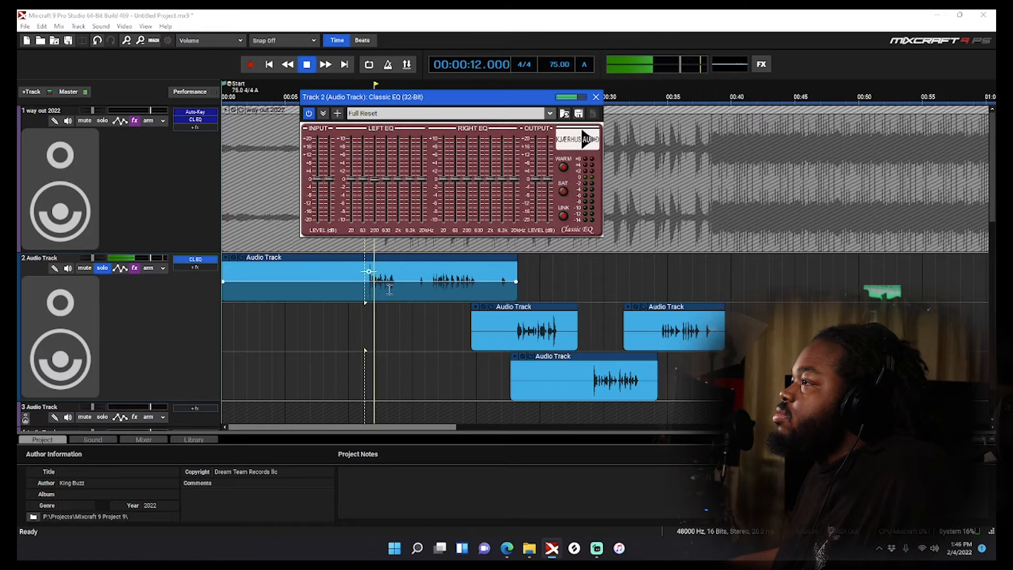
key(space)
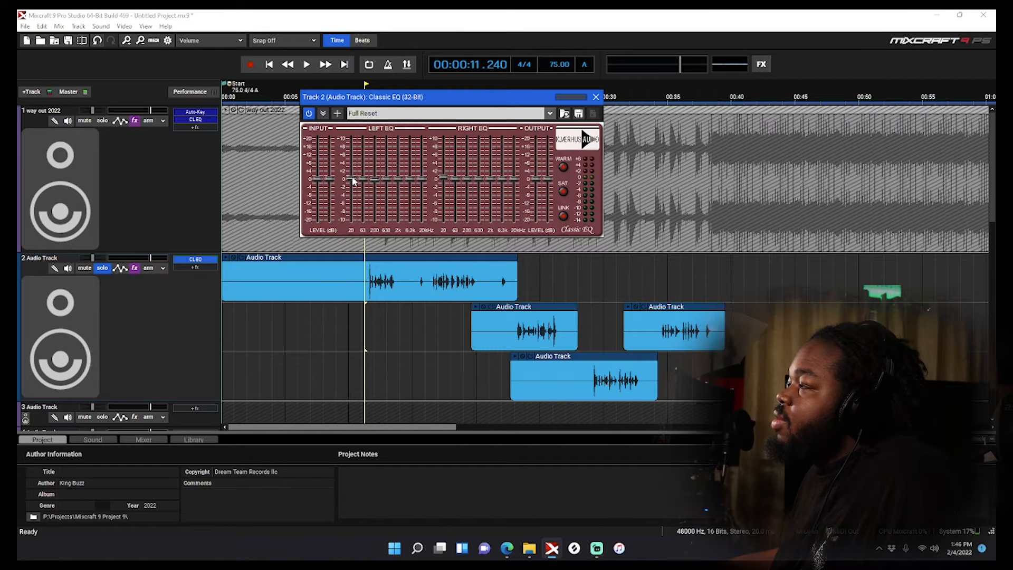
Demonstrate the 20 Hz band's range by boosting it to about +7 dB and cutting it to about -7 dB
drag(353, 138, 356, 201)
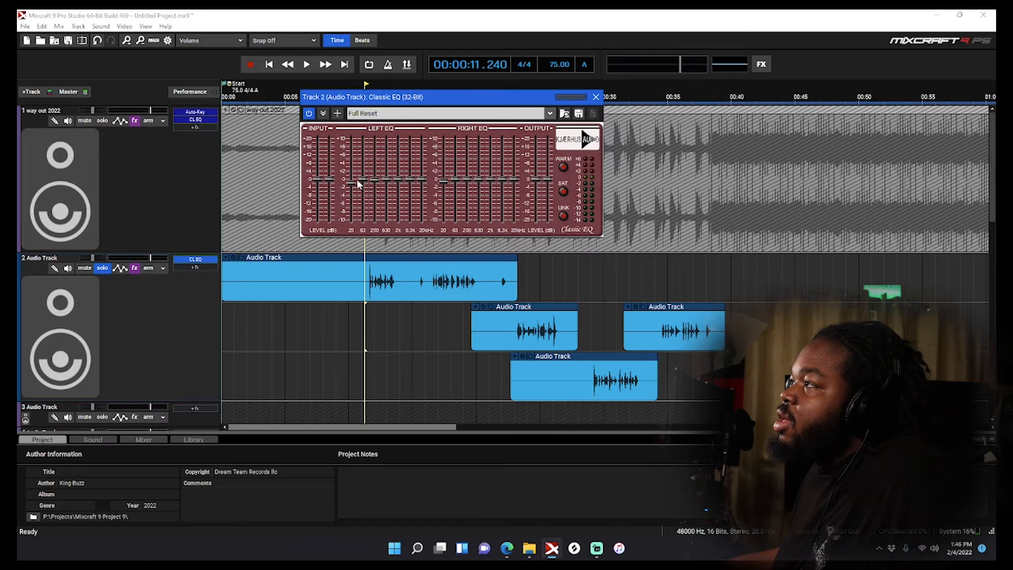
drag(355, 209, 359, 151)
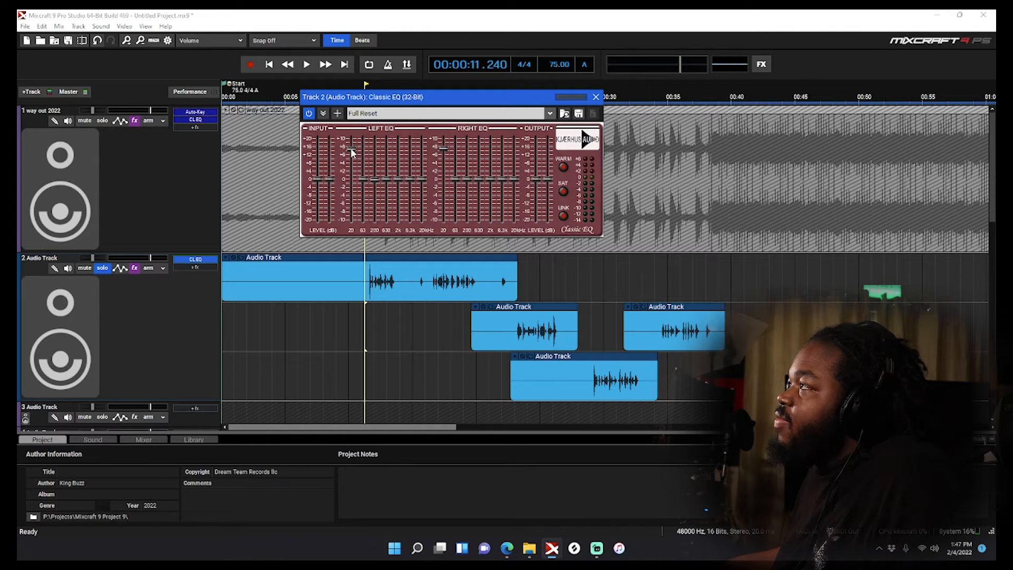
drag(351, 150, 357, 208)
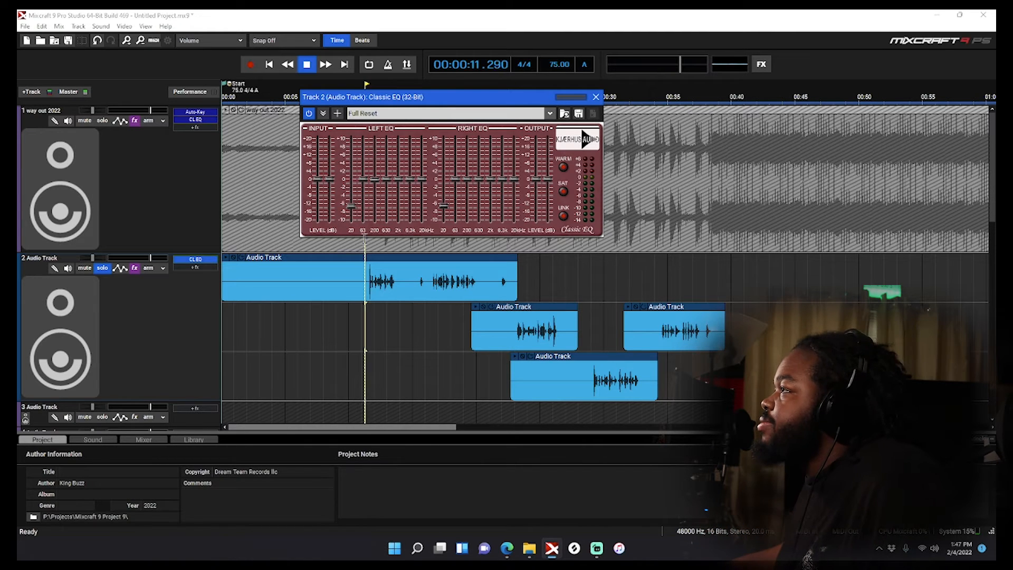
While the vocal plays, compare a full 20 Hz boost, and set both the 20 Hz and 63 Hz bands to -10 dB
key(space)
drag(351, 206, 352, 131)
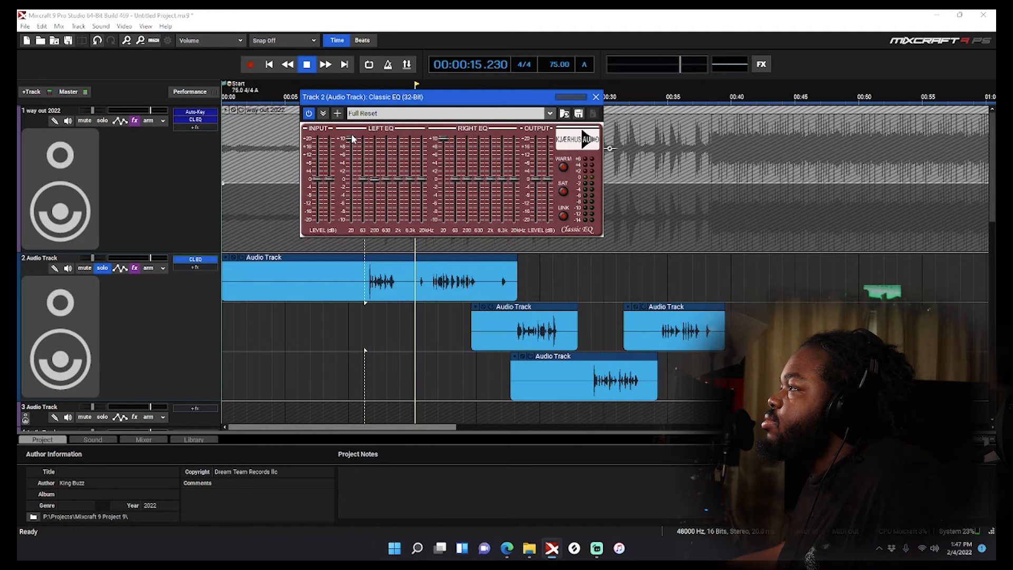
drag(352, 139, 350, 234)
drag(361, 178, 364, 227)
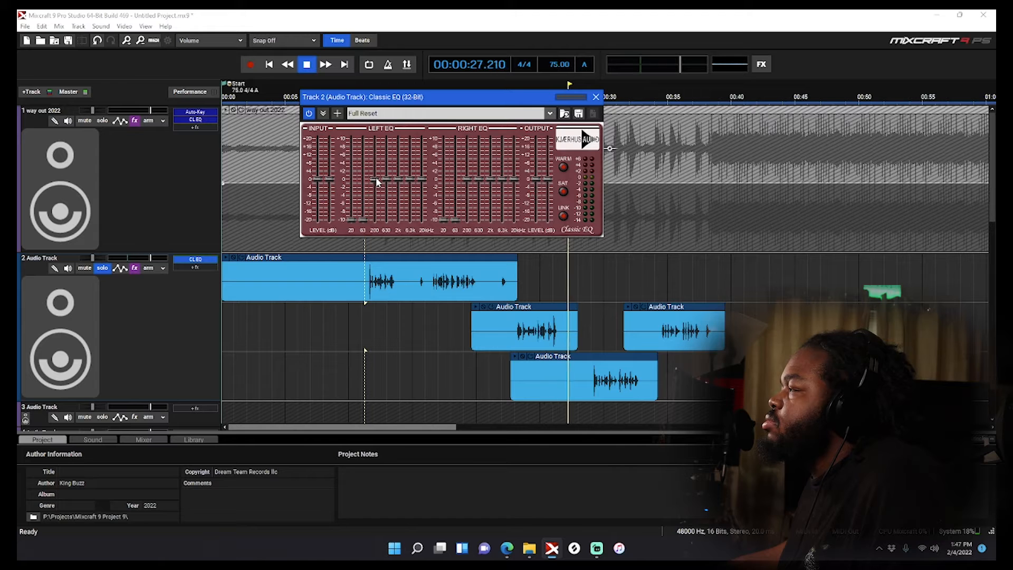
Audition the 200 Hz band during playback by boosting it to about +7 dB and lowering it below 0 dB
drag(378, 182, 379, 153)
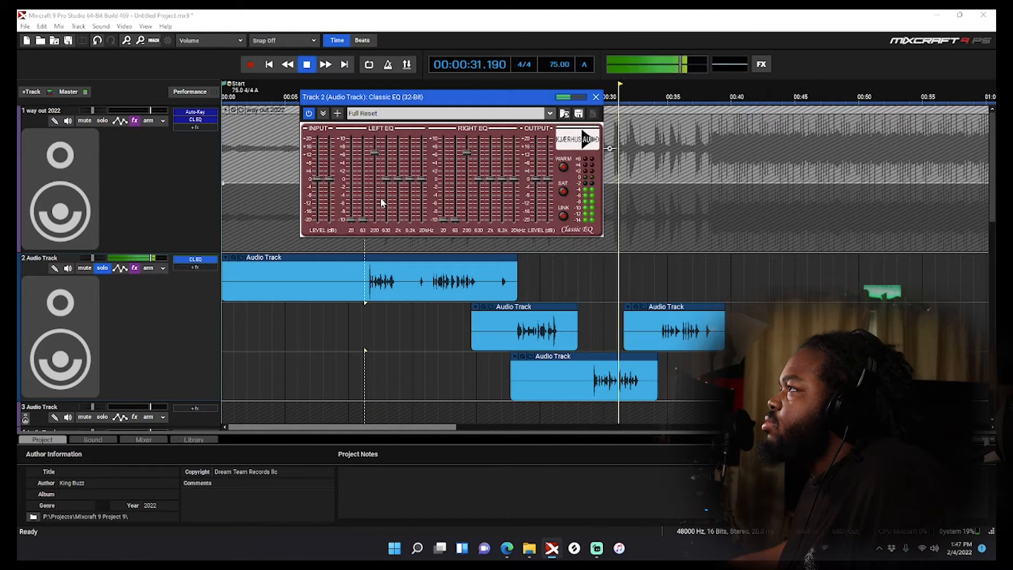
drag(376, 151, 380, 191)
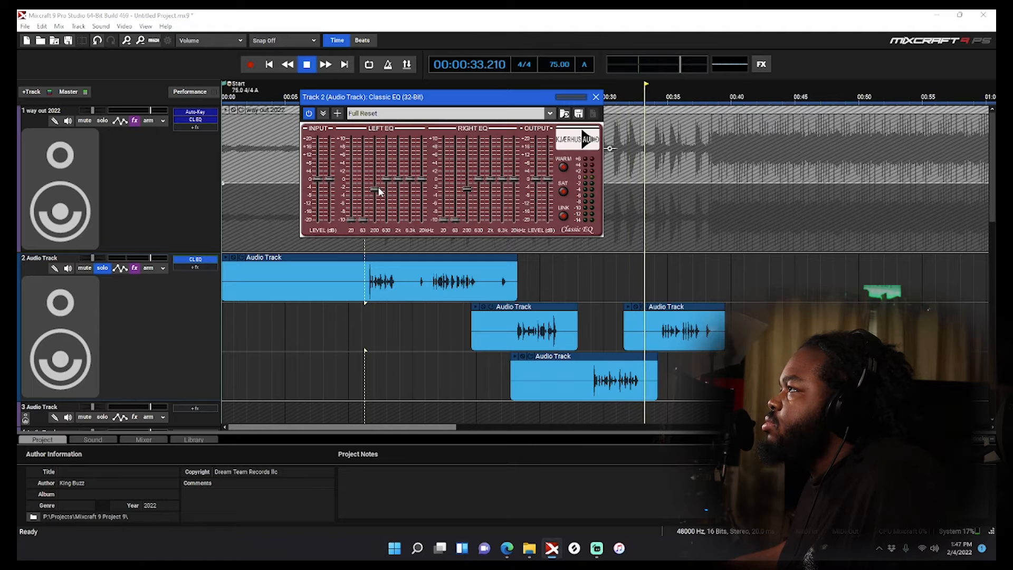
mouse_move(379, 191)
mouse_down()
mouse_move(380, 220)
mouse_move(380, 201)
mouse_up()
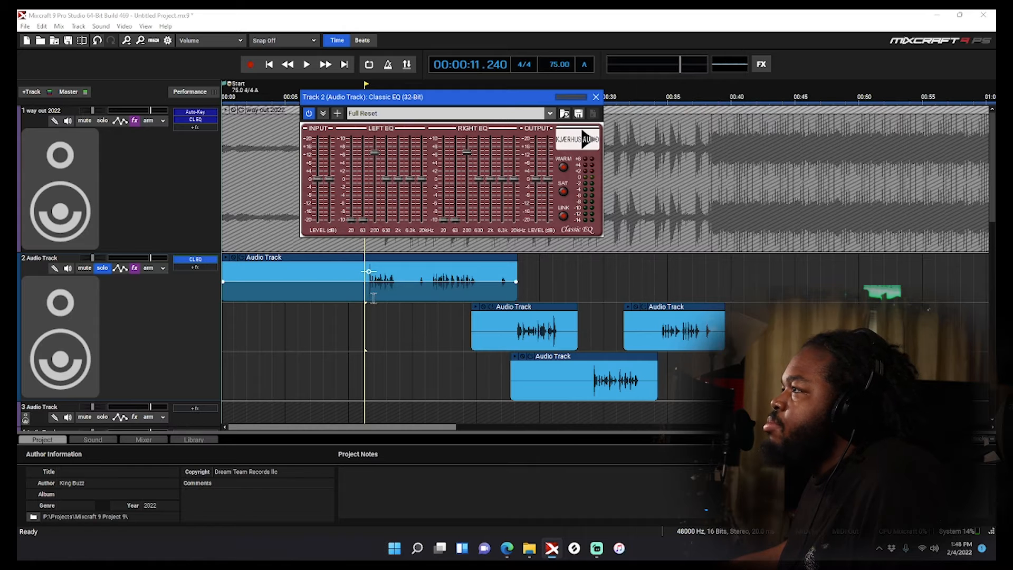
During playback, set 200 Hz to about -4 dB, 630 Hz to +4 dB, and both 2 kHz and 20 kHz to about +2 dB
key(space)
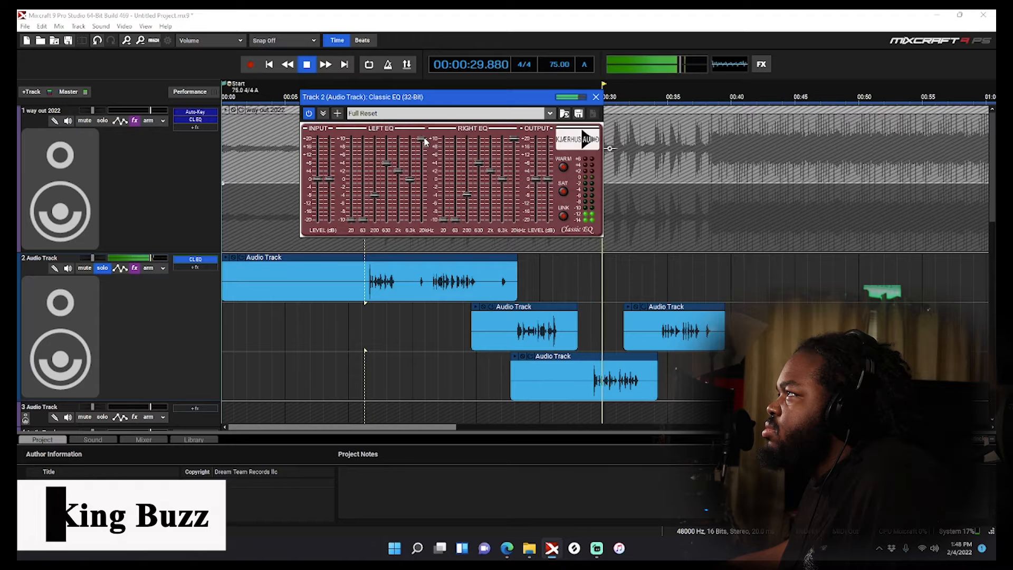
mouse_move(421, 178)
mouse_down()
mouse_move(421, 222)
mouse_move(425, 172)
mouse_up()
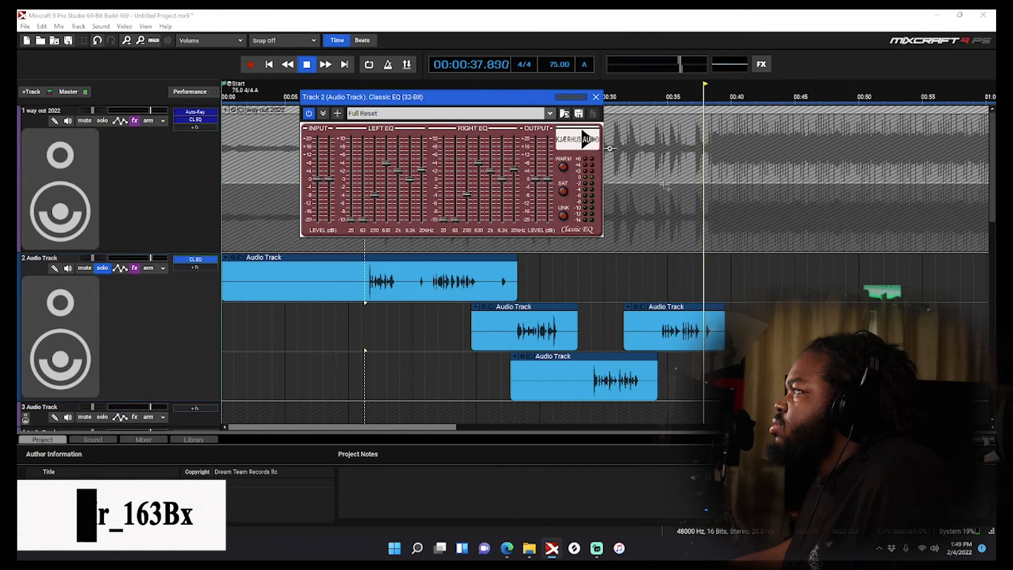
key(space)
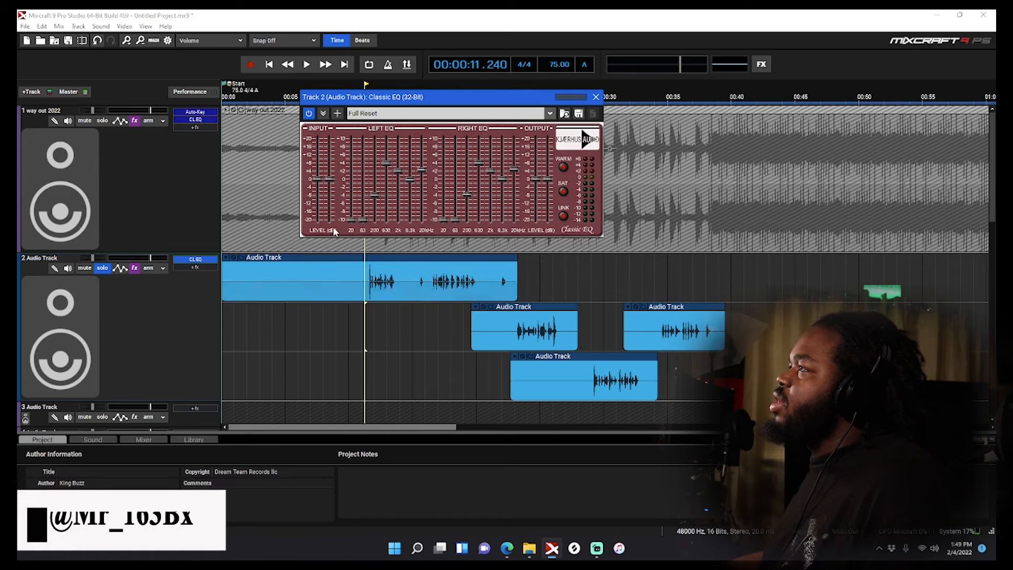